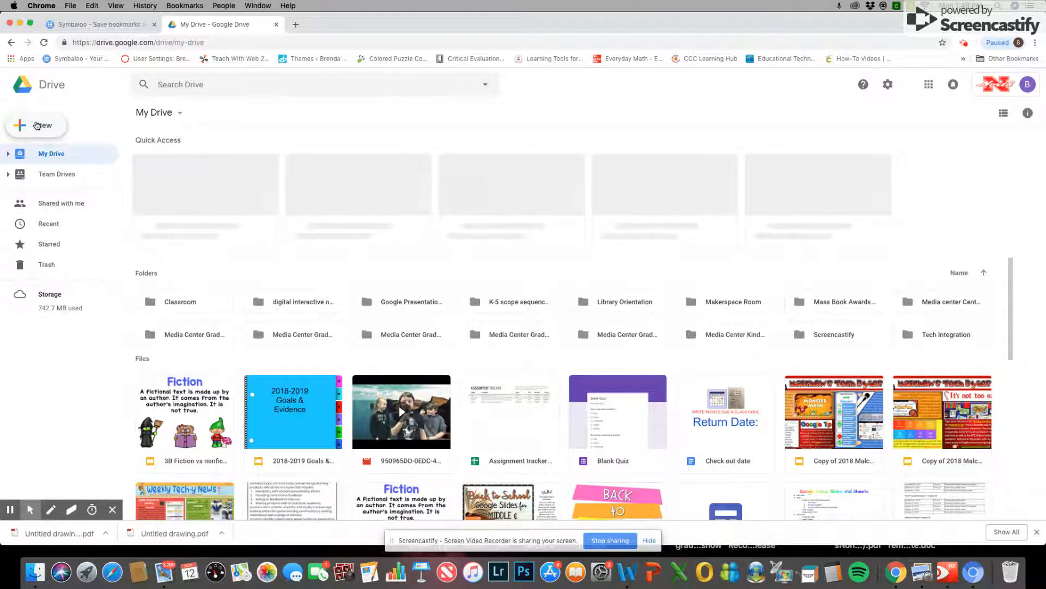
Create a new blank Google Drawings file from My Drive
click(37, 126)
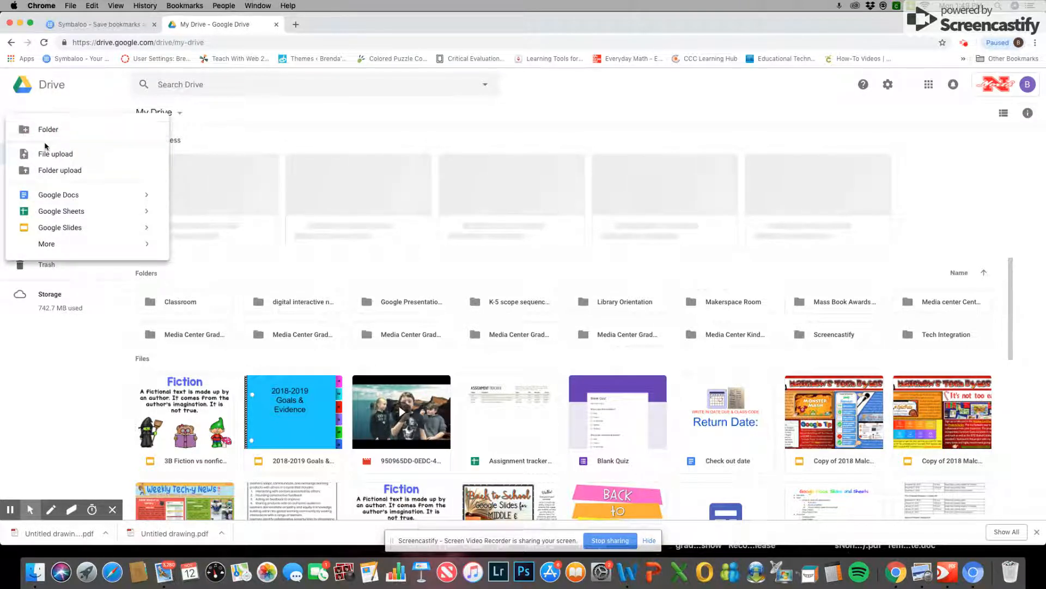
mouse_move(56, 248)
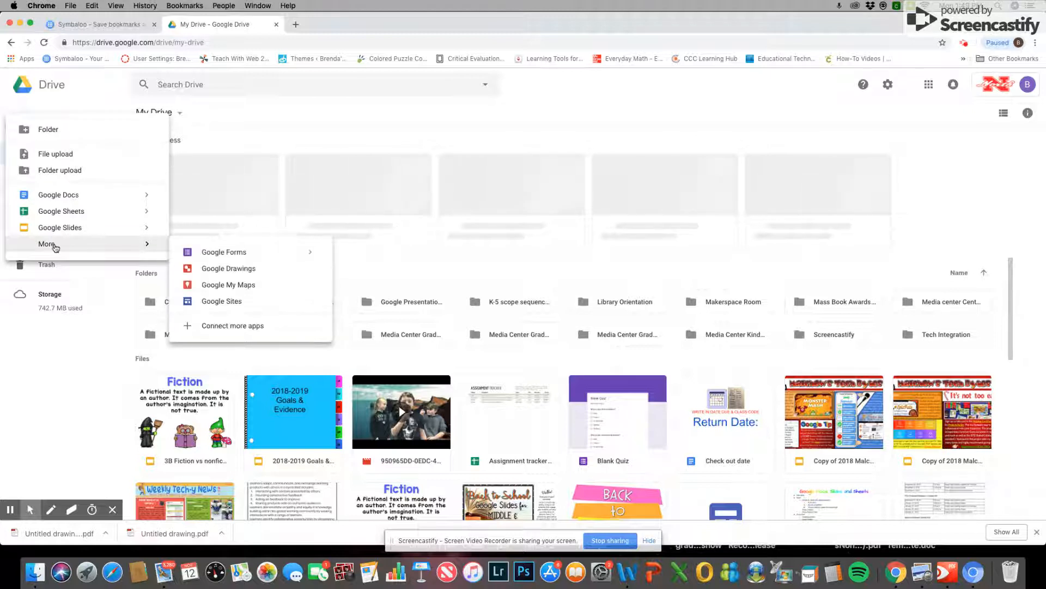
click(220, 270)
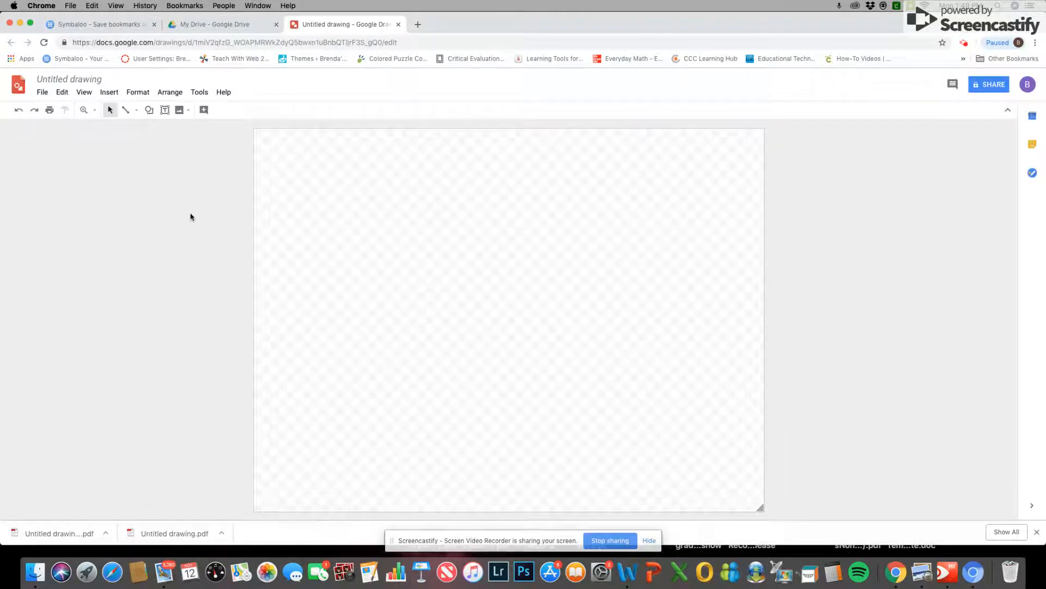
Rename the untitled drawing as "Newletter Template 2018"
click(94, 79)
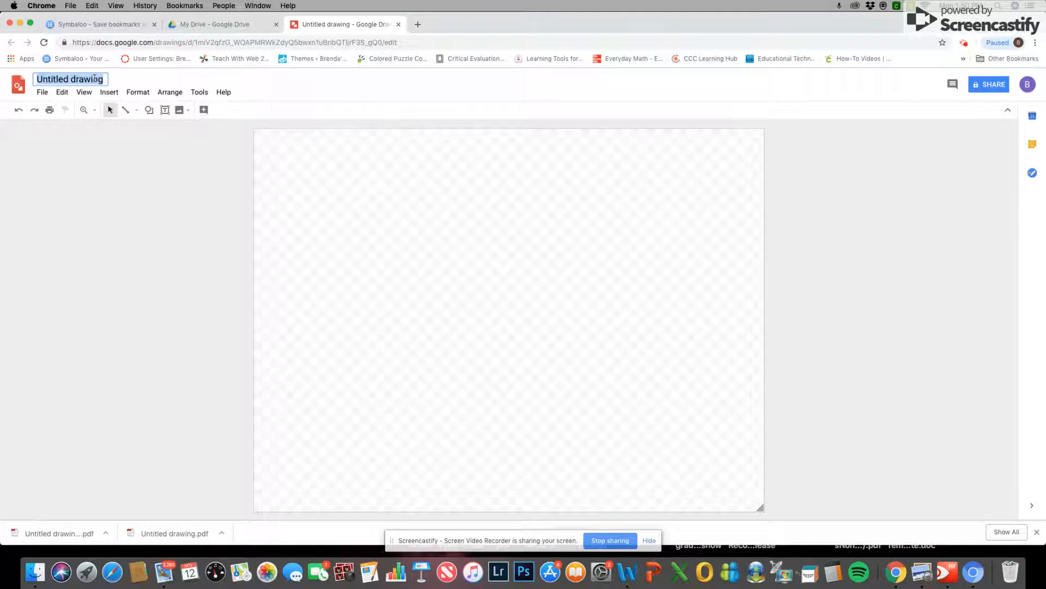
text(Nwe)
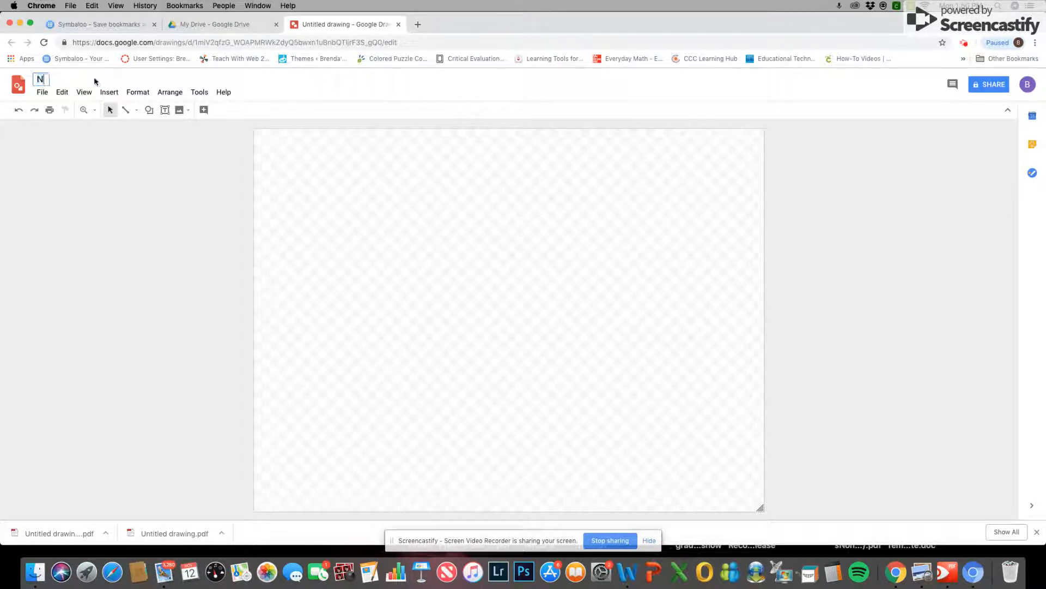
key(BackSpace)
key(BackSpace)
text(ewletter Template 2018)
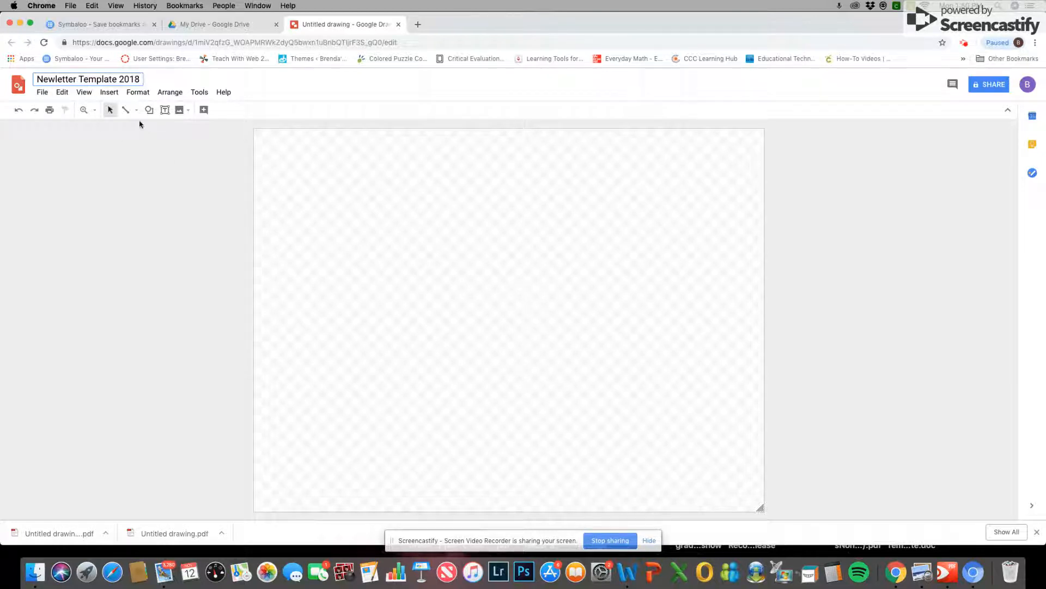
Change the page setup to a custom portrait size 8 inches wide
click(44, 93)
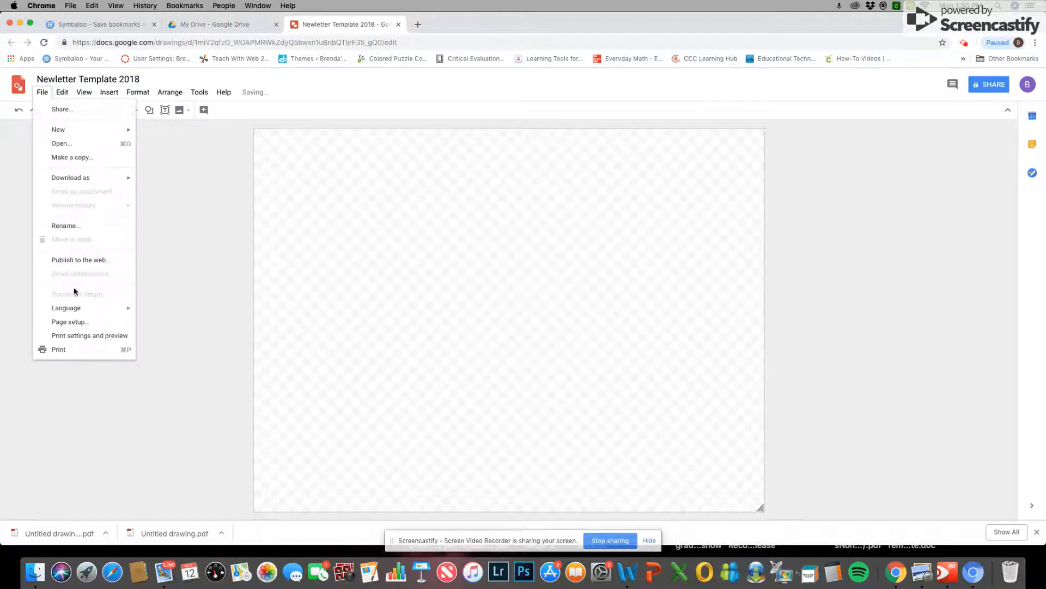
click(72, 322)
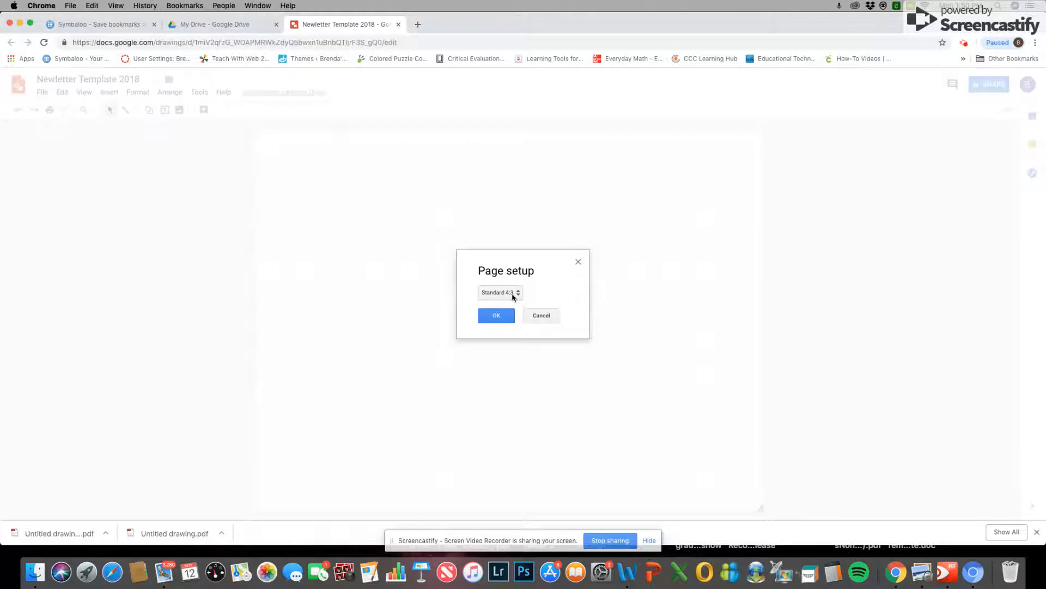
click(511, 293)
click(511, 335)
double_click(483, 311)
text(8)
key(Tab)
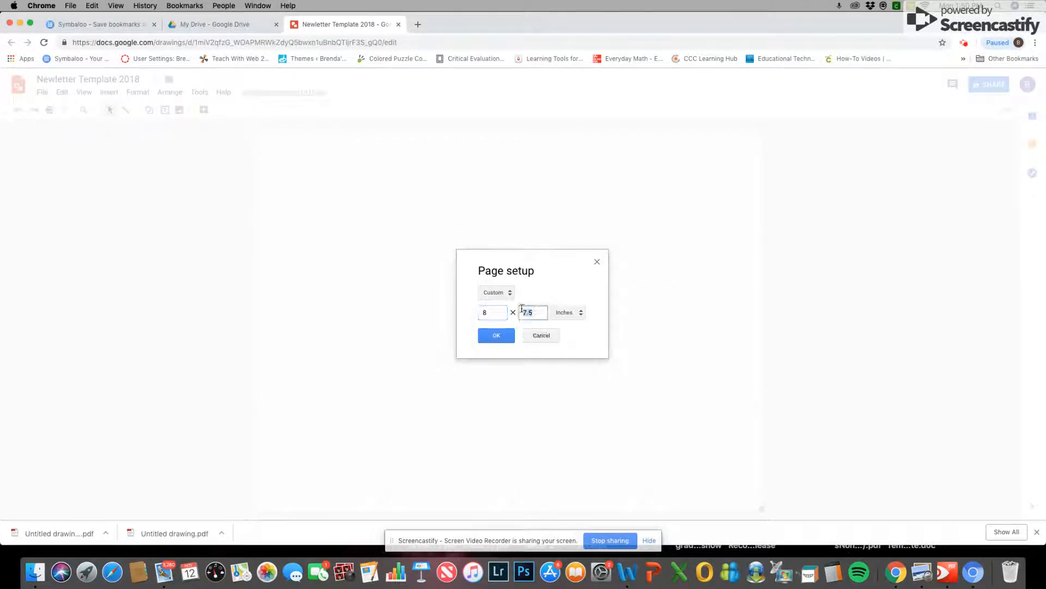
click(514, 331)
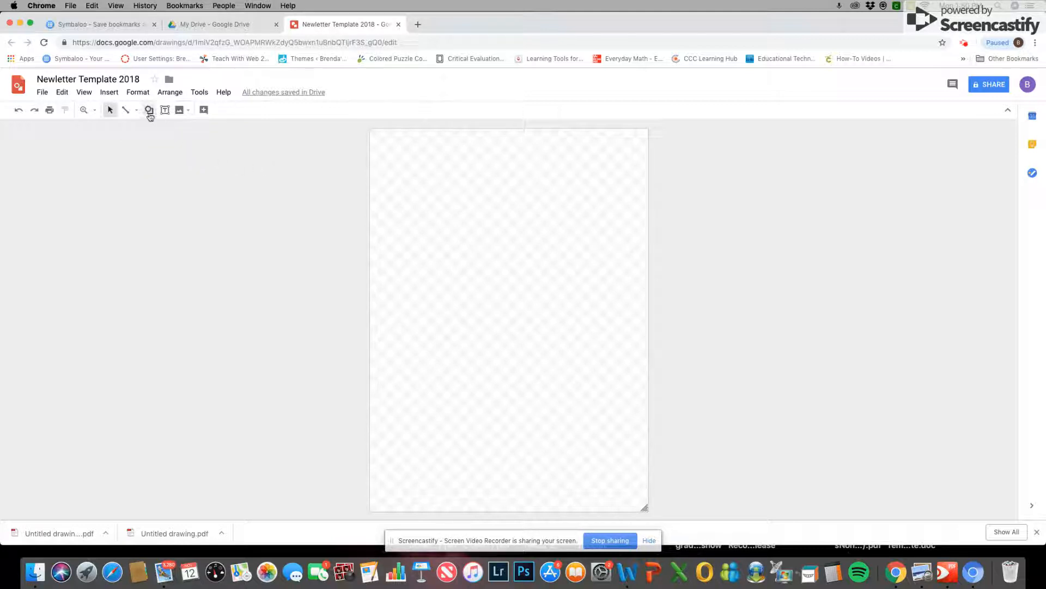
Draw a rectangle covering the whole page as a background and fill it with yellow
click(148, 111)
mouse_move(163, 128)
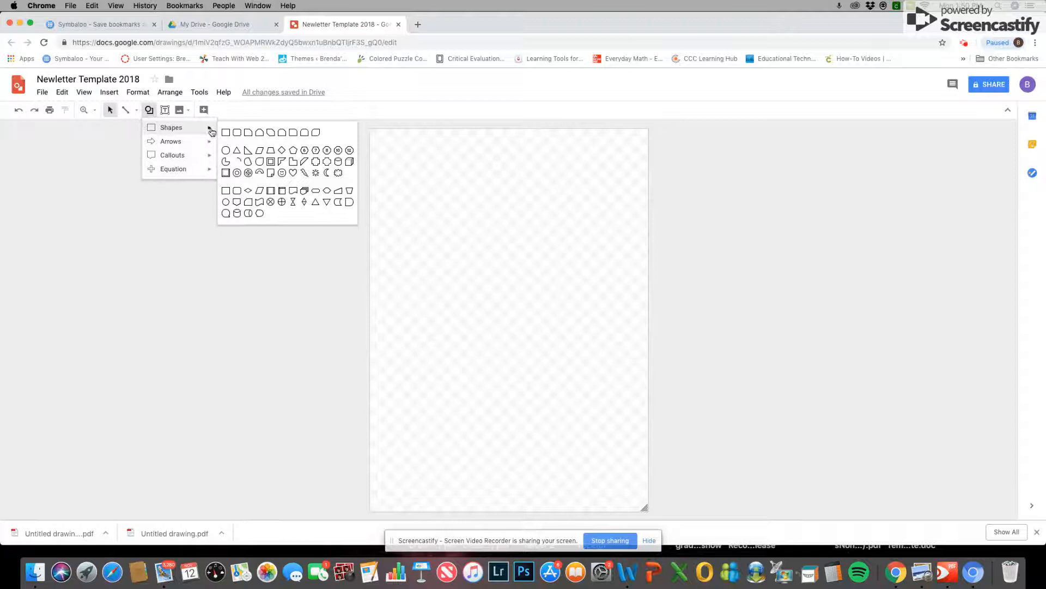
click(226, 132)
drag(367, 129, 652, 511)
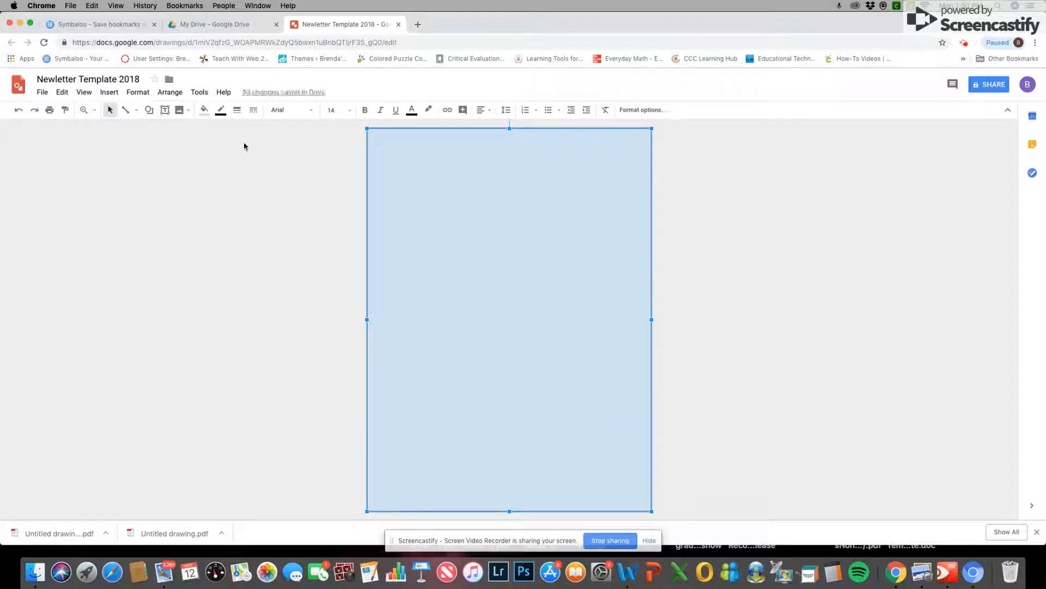
click(204, 110)
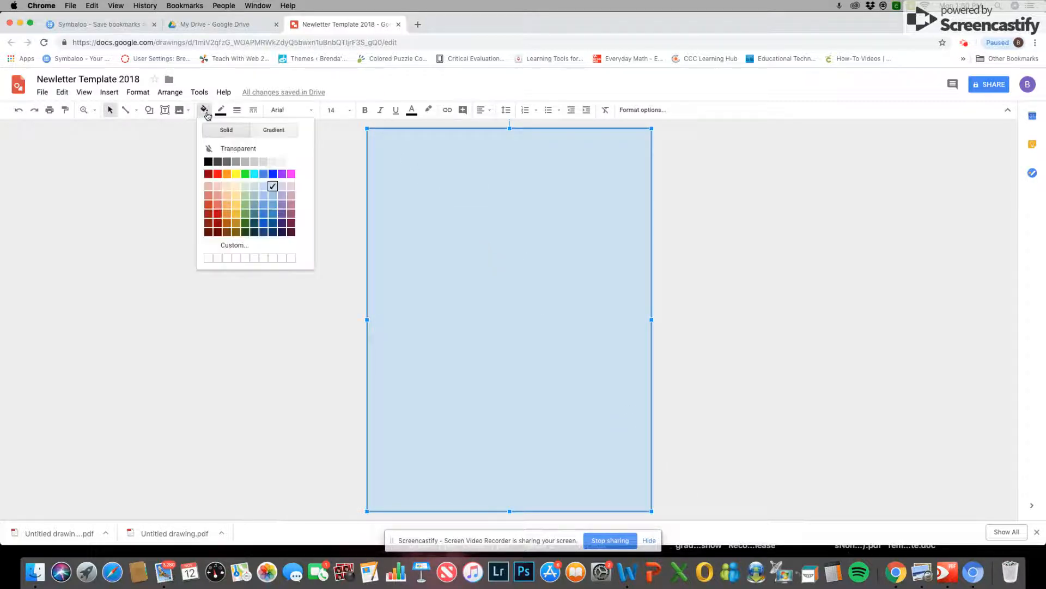
click(235, 174)
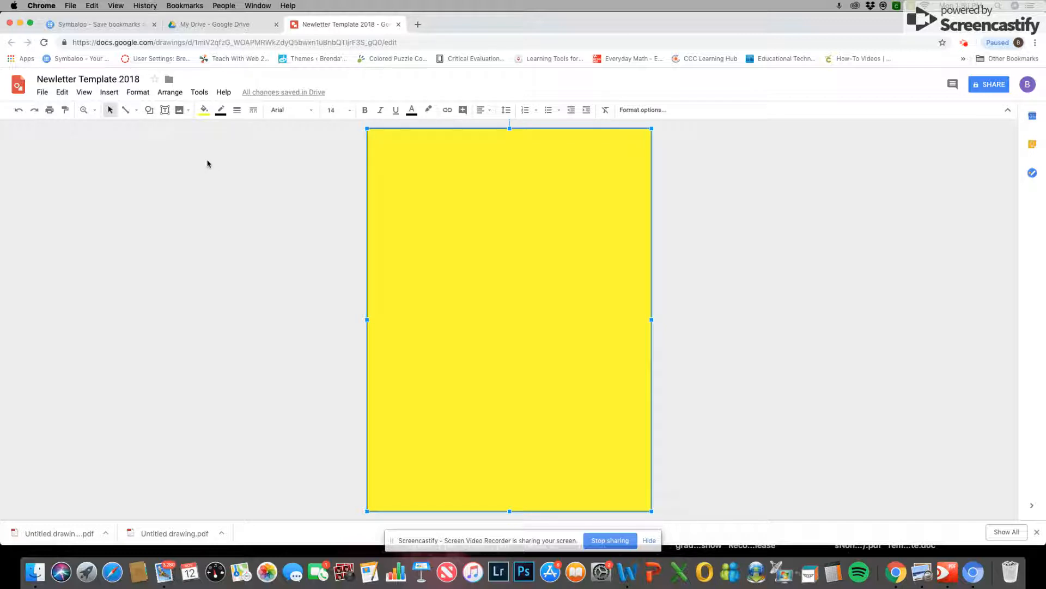
Draw a rounded rectangle across nearly the full width of the page's top as a header box and fill it with white
click(149, 111)
mouse_move(184, 131)
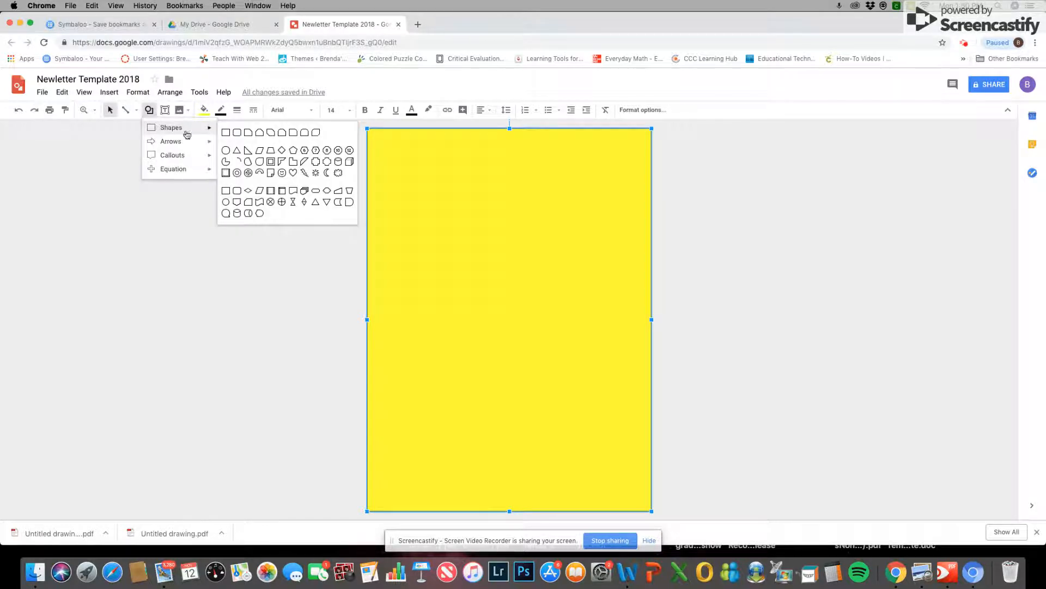
click(238, 134)
mouse_move(373, 135)
mouse_down()
mouse_move(430, 155)
mouse_move(565, 170)
mouse_move(580, 183)
mouse_up()
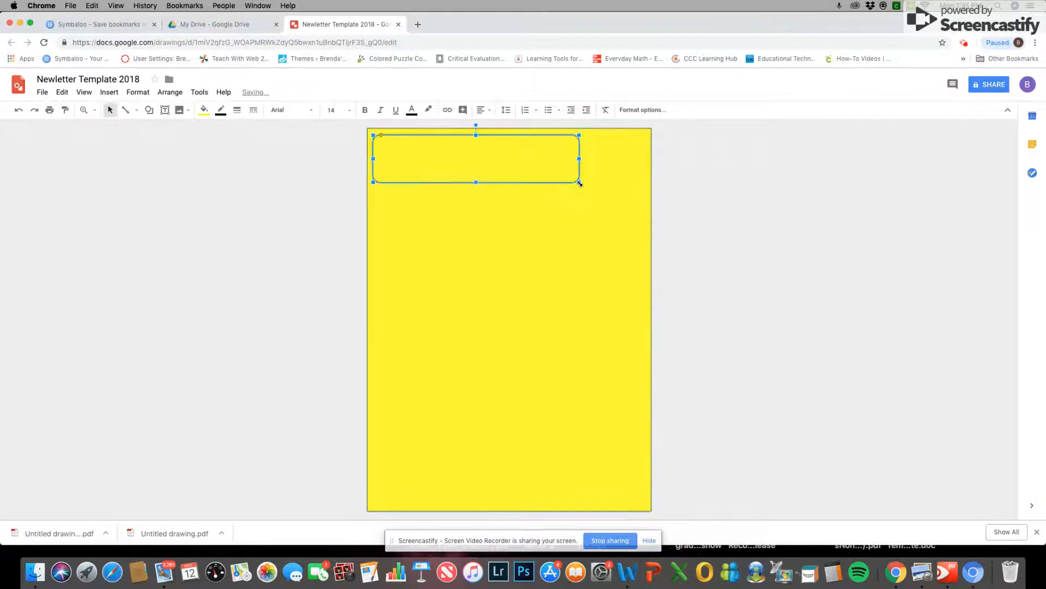
drag(580, 183, 644, 182)
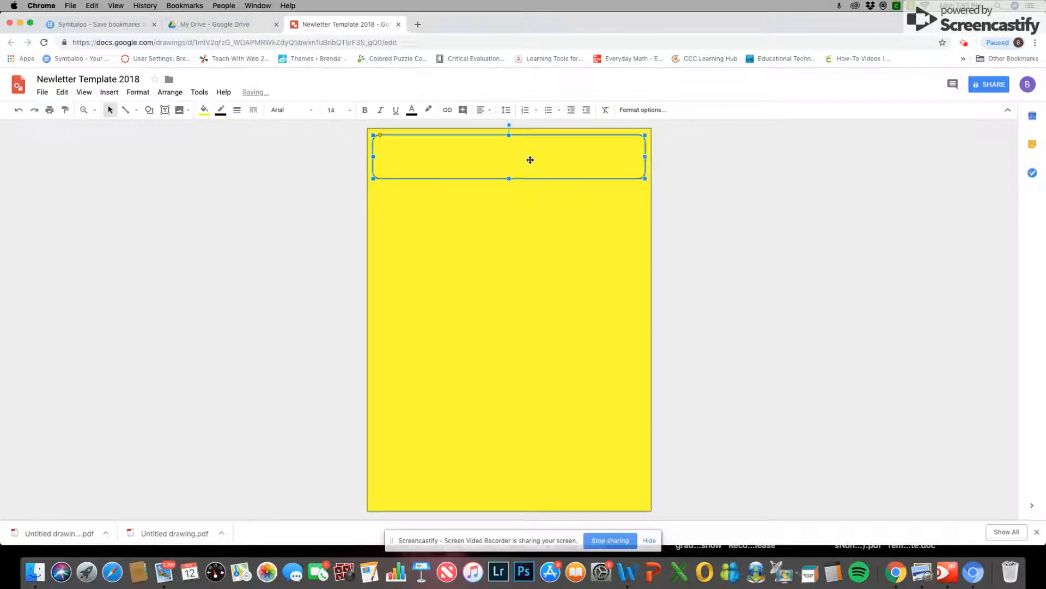
click(204, 109)
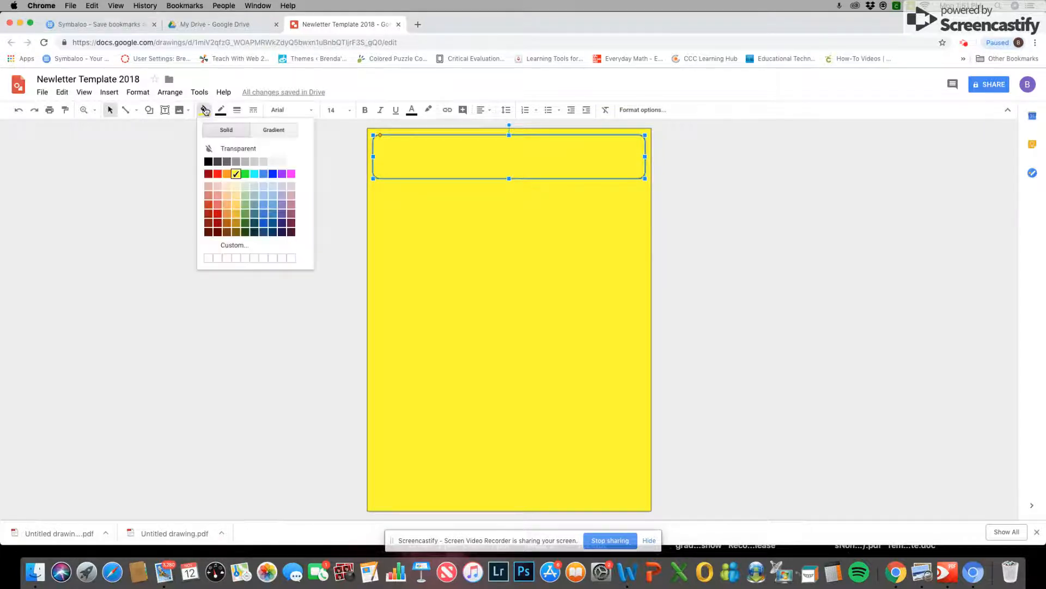
click(292, 162)
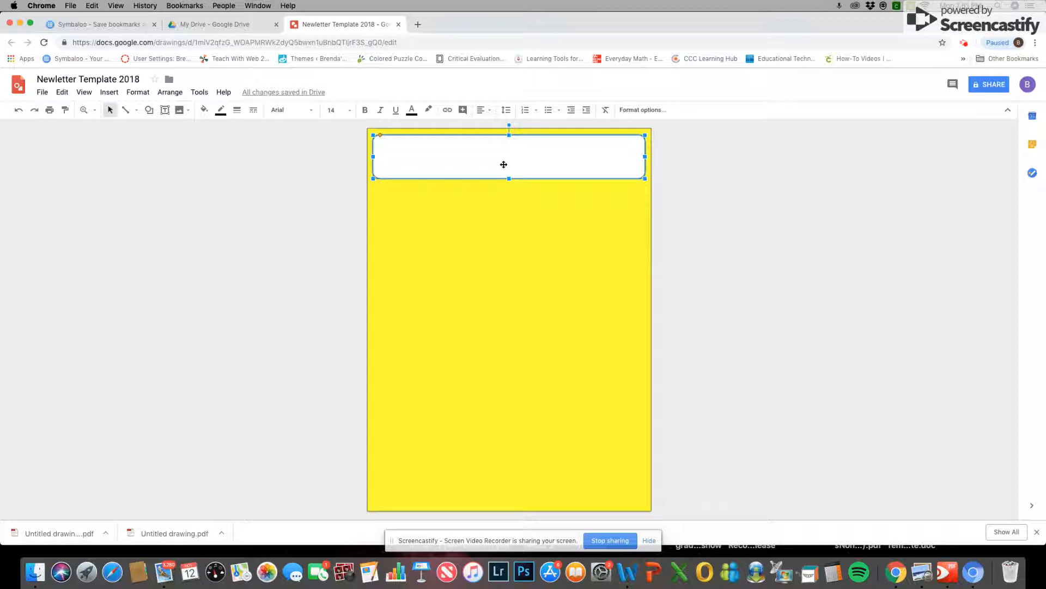
Duplicate the white header box and place the copy along the bottom edge of the page, aligned with the original
key(super+v)
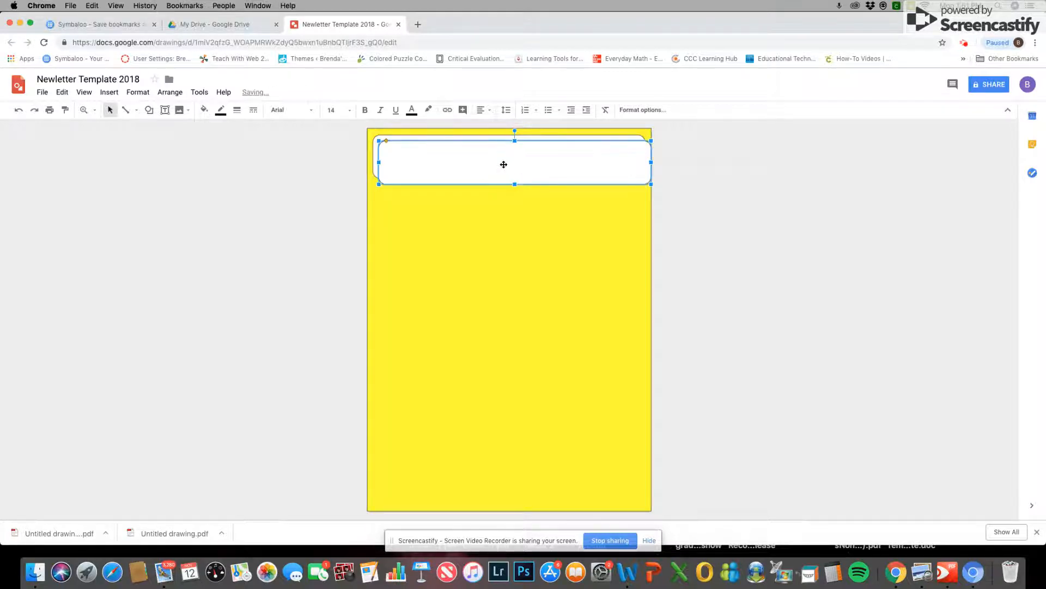
drag(500, 166, 496, 476)
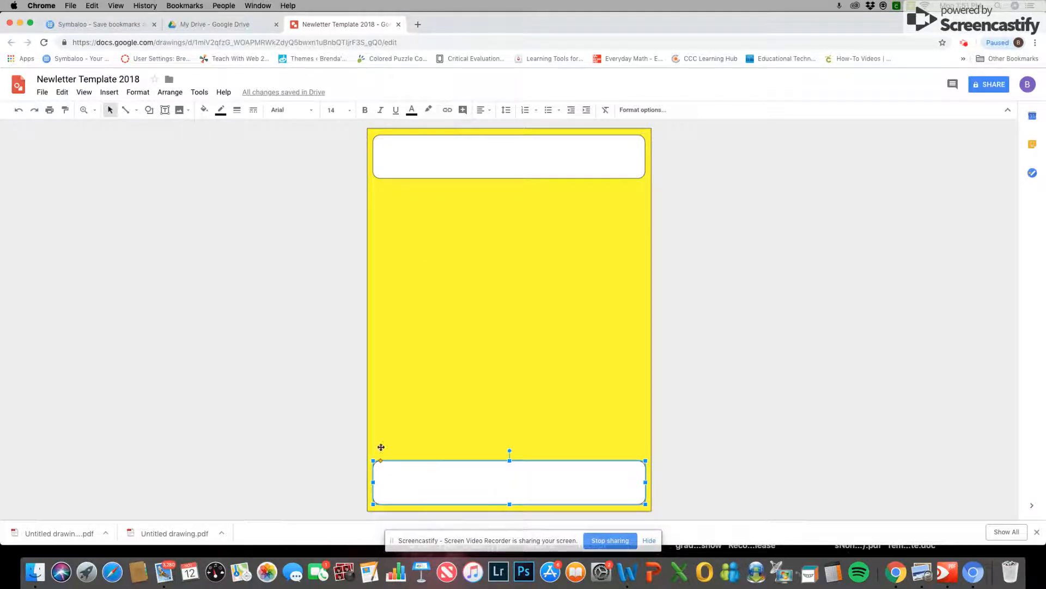
click(273, 417)
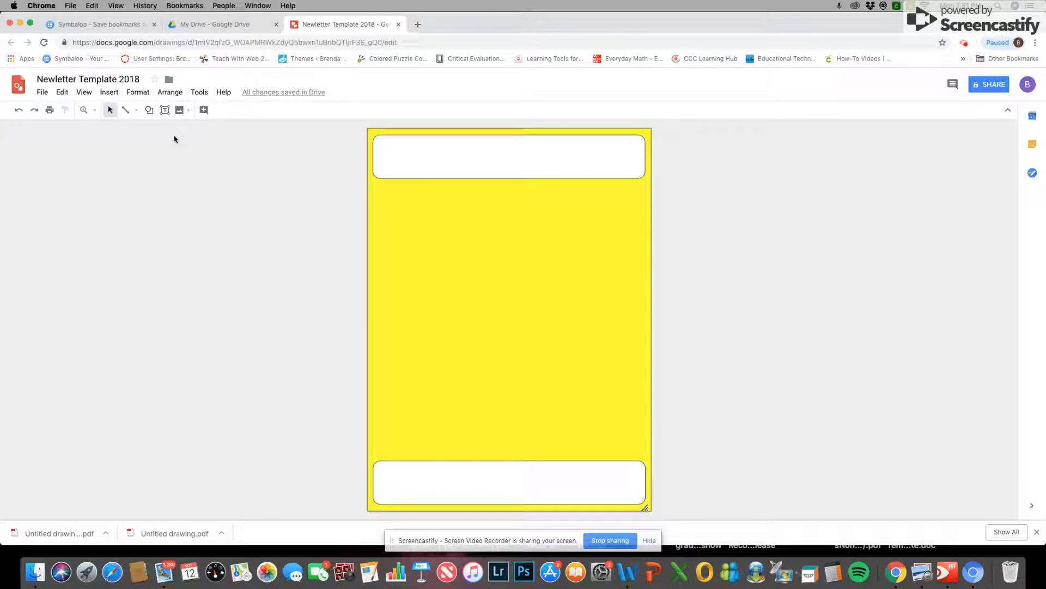
Draw a tall rectangle in the left half of the page between the two white boxes and fill it with light magenta
click(149, 110)
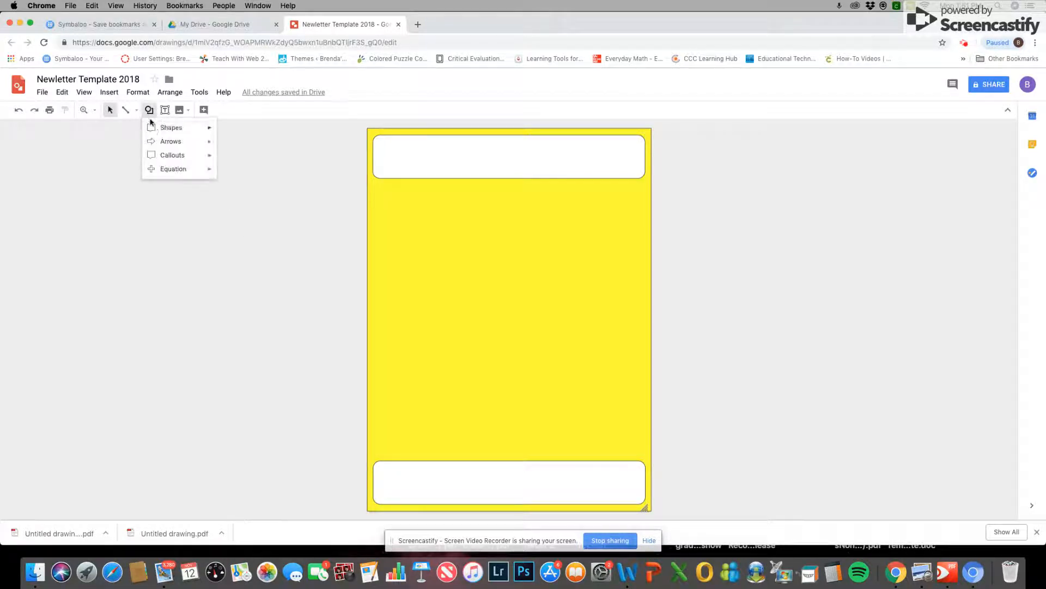
mouse_move(158, 129)
click(223, 132)
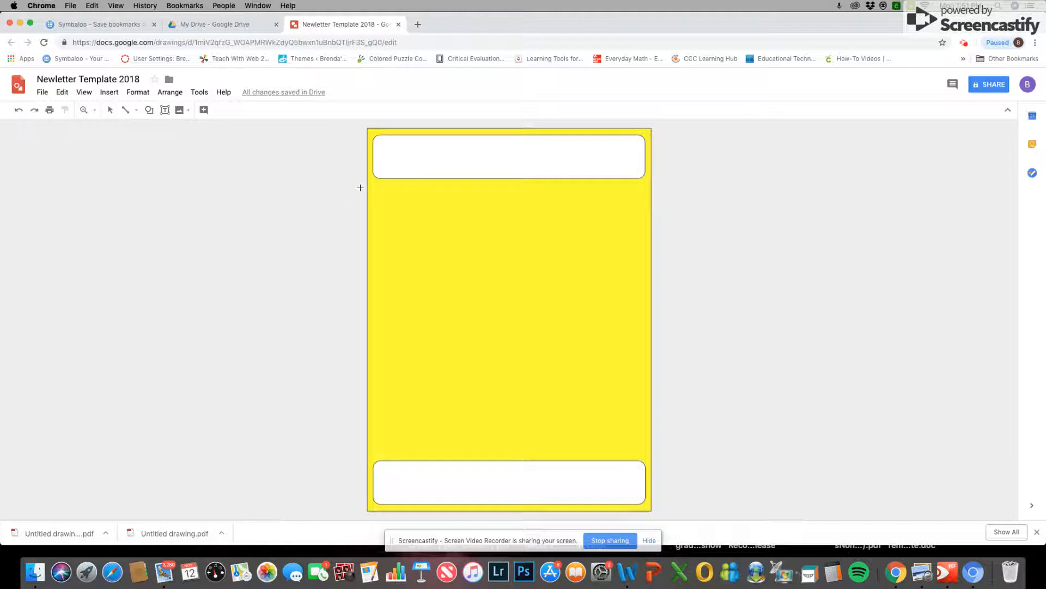
drag(384, 187, 489, 445)
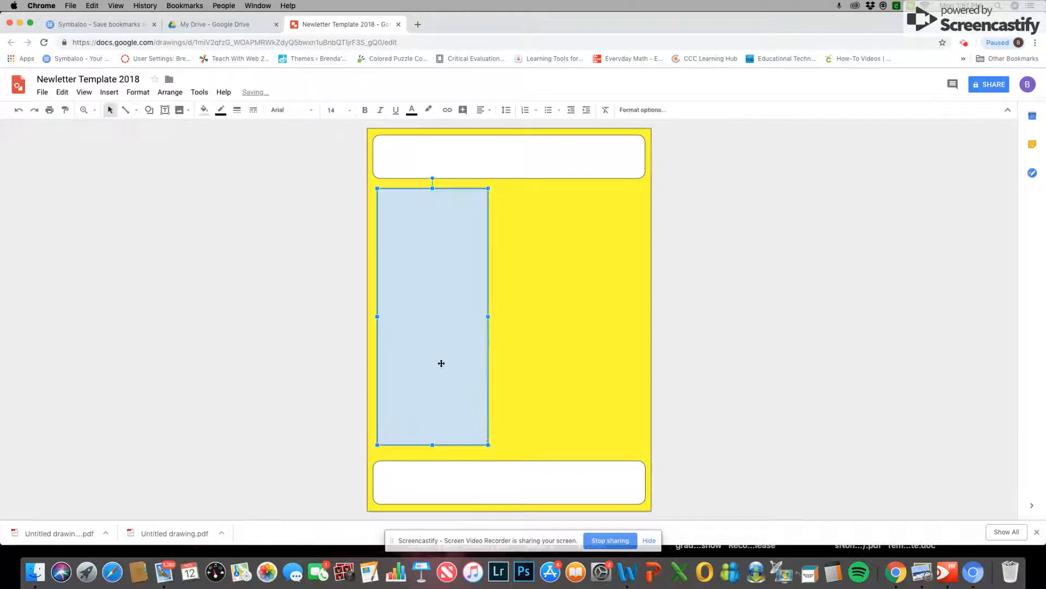
click(203, 110)
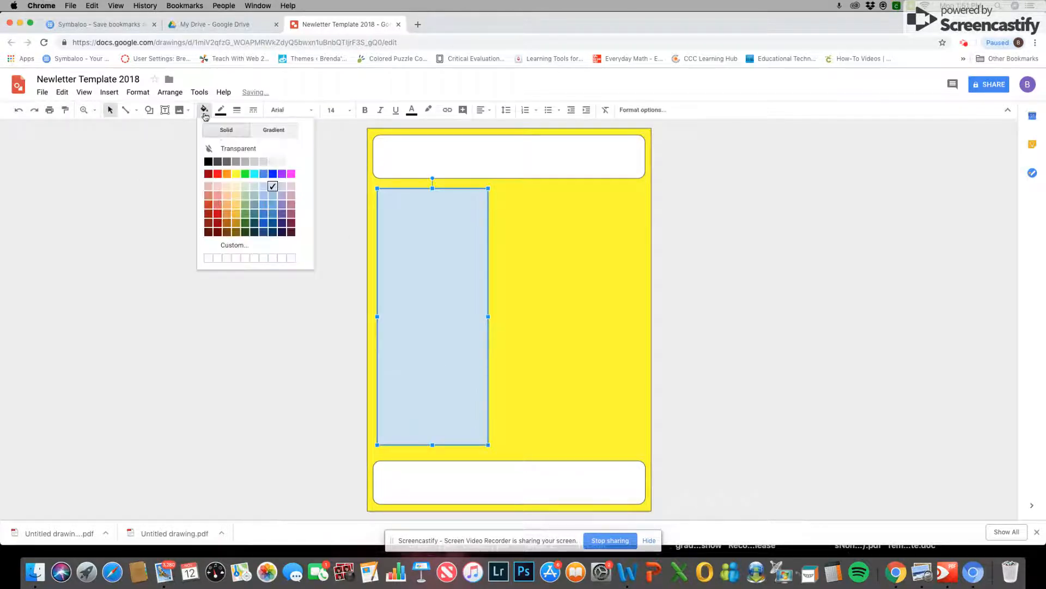
click(292, 187)
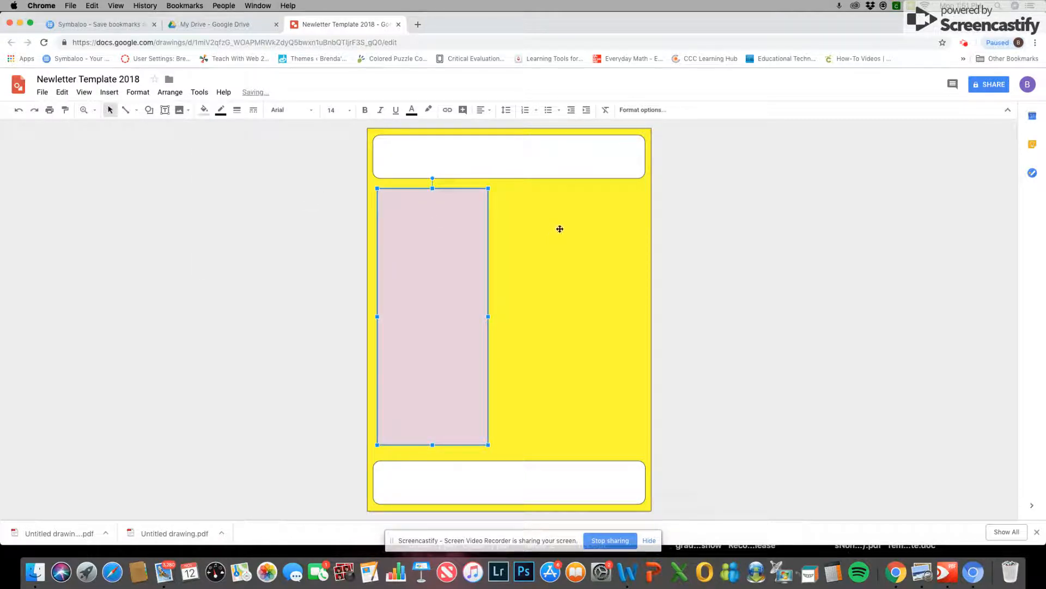
Draw a large rounded rectangle beside the upper part of the pink column and fill it with light blue
click(149, 109)
mouse_move(169, 127)
click(240, 135)
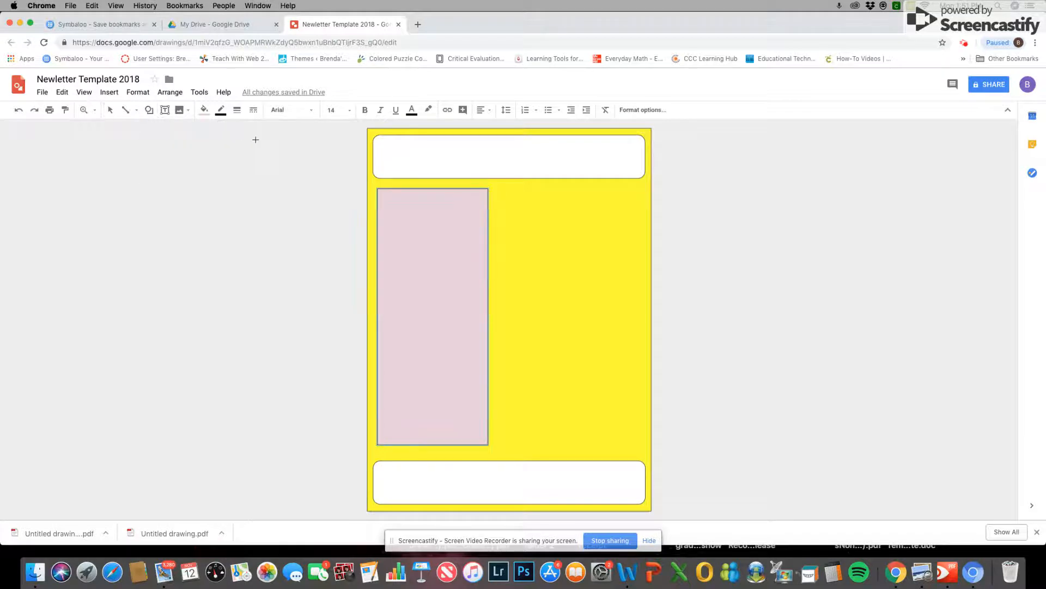
drag(500, 191, 630, 353)
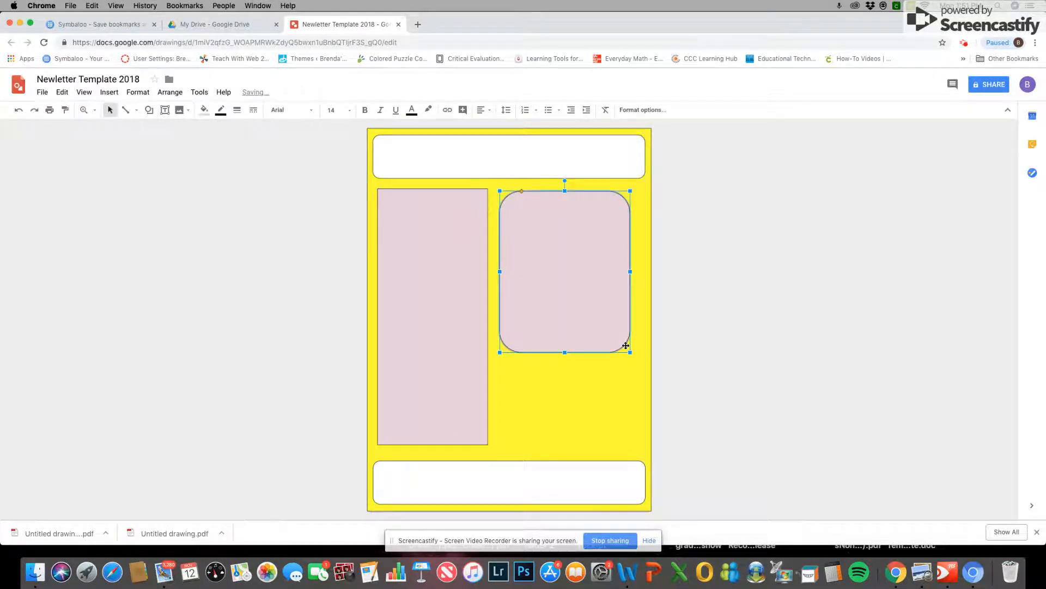
click(204, 110)
click(272, 190)
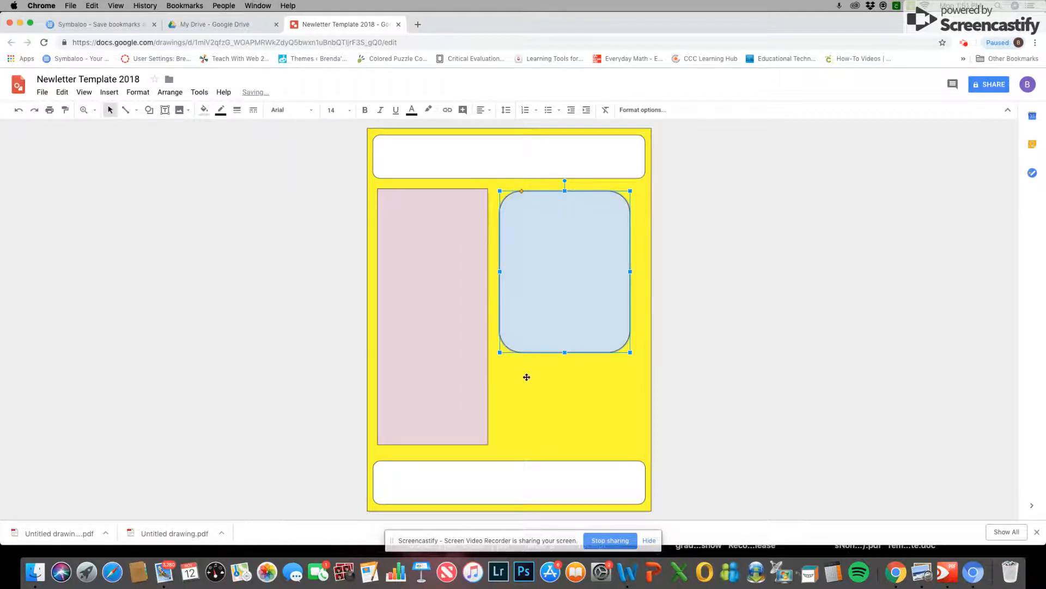
Draw a smaller rounded rectangle below the blue box, ending level with the pink column, and fill it with light green
click(148, 109)
mouse_move(188, 128)
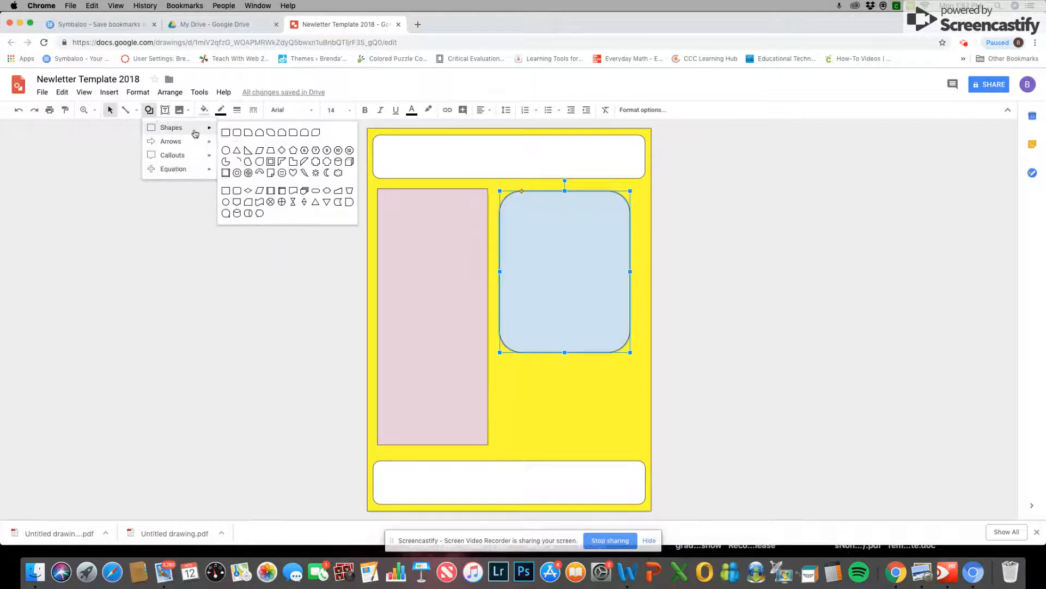
click(238, 133)
drag(502, 362, 629, 445)
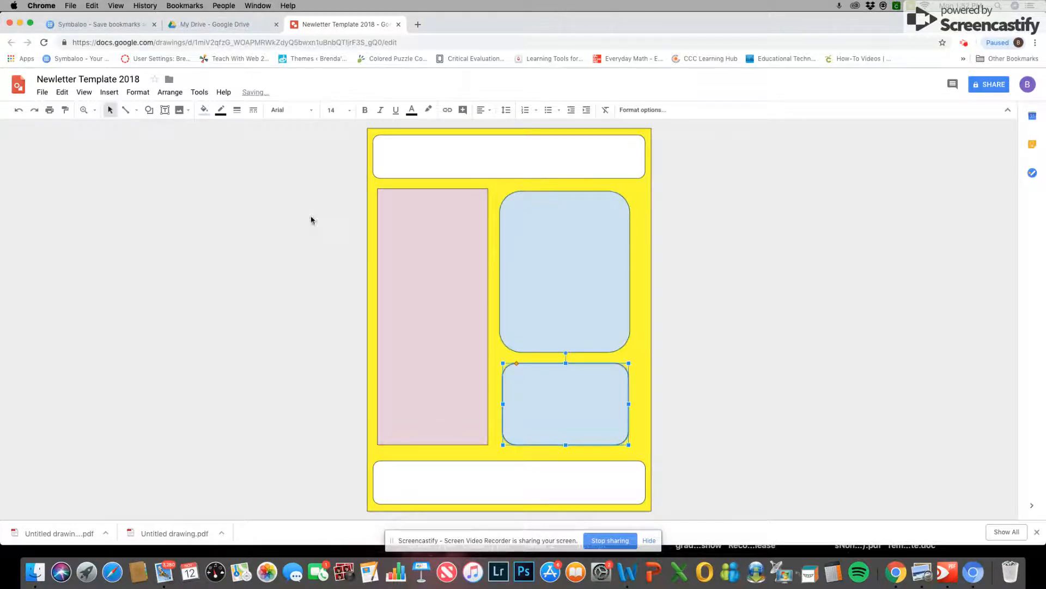
click(204, 109)
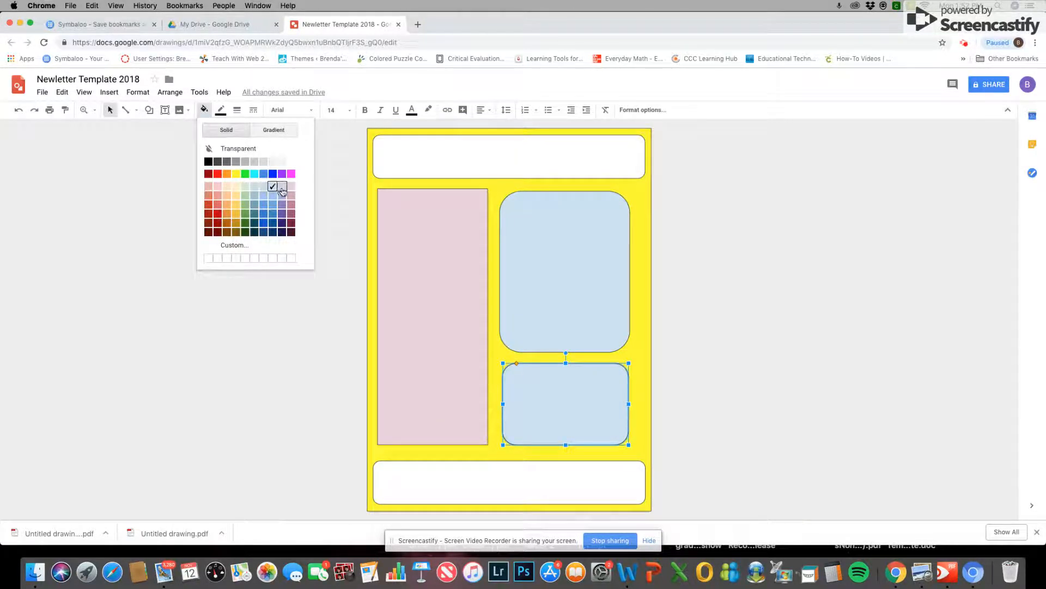
click(245, 188)
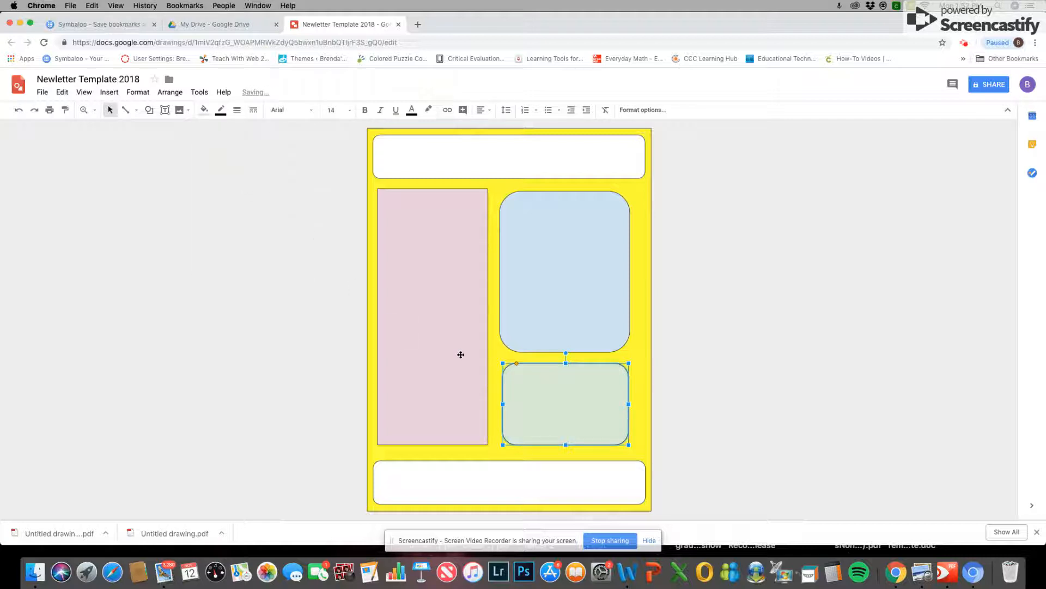
click(126, 272)
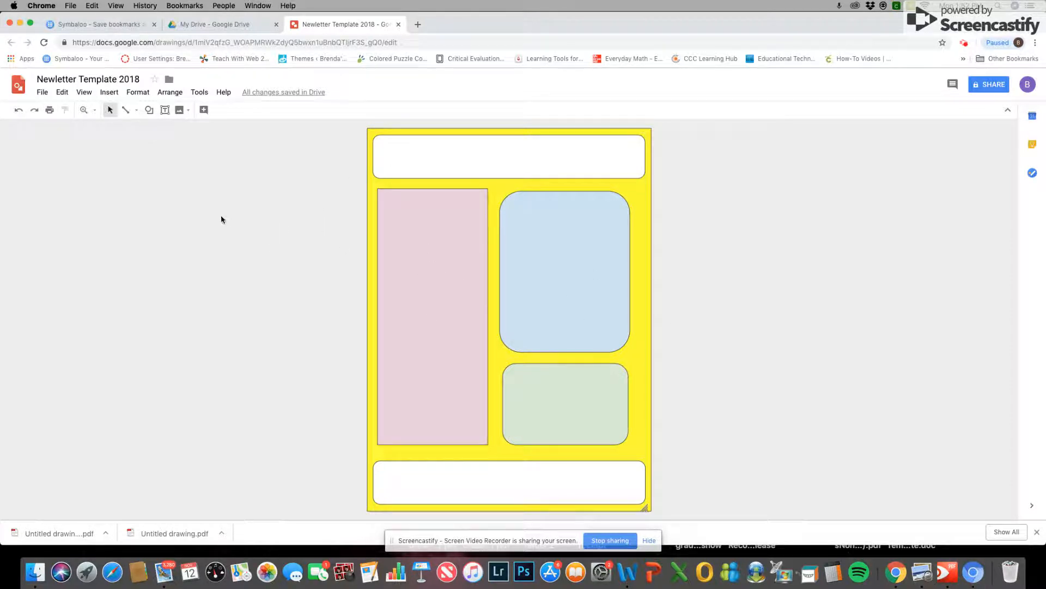
Make a copy of the drawing in My Drive named "Nov Newsletter Template 2018"
click(42, 92)
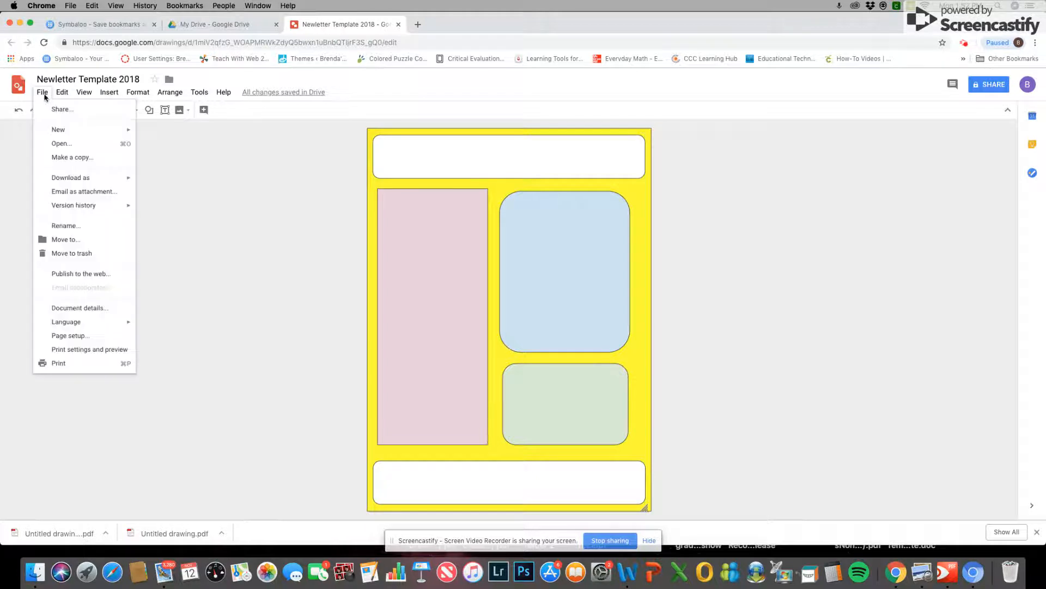
click(57, 157)
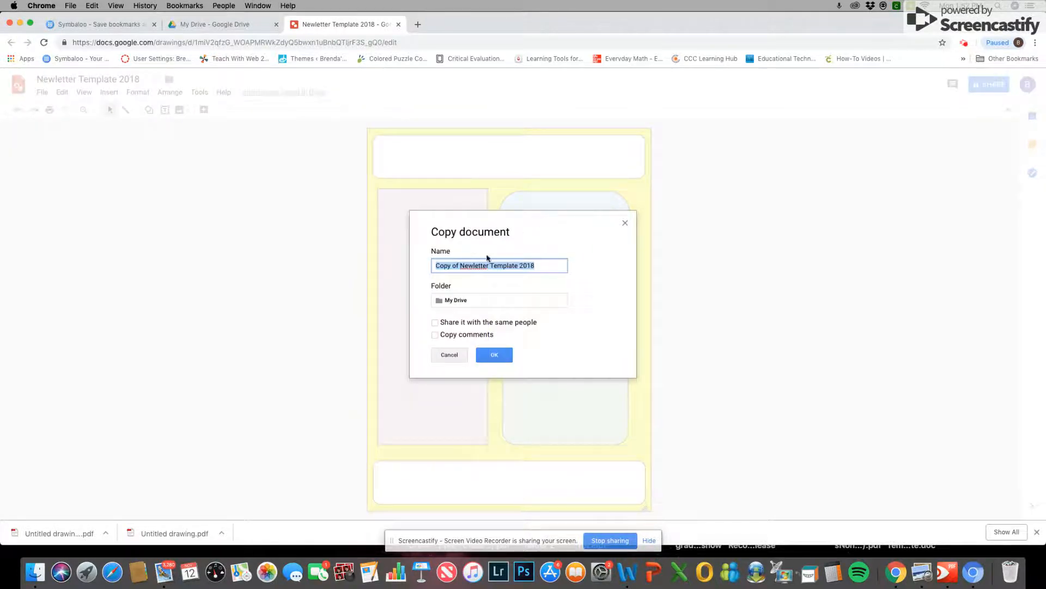
drag(460, 268, 435, 266)
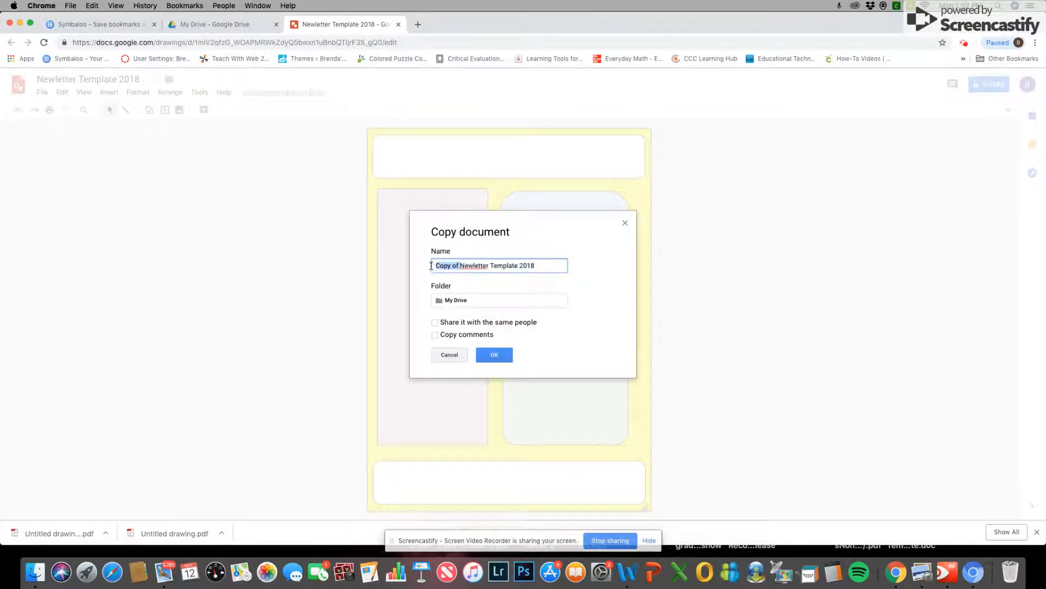
text(Nov)
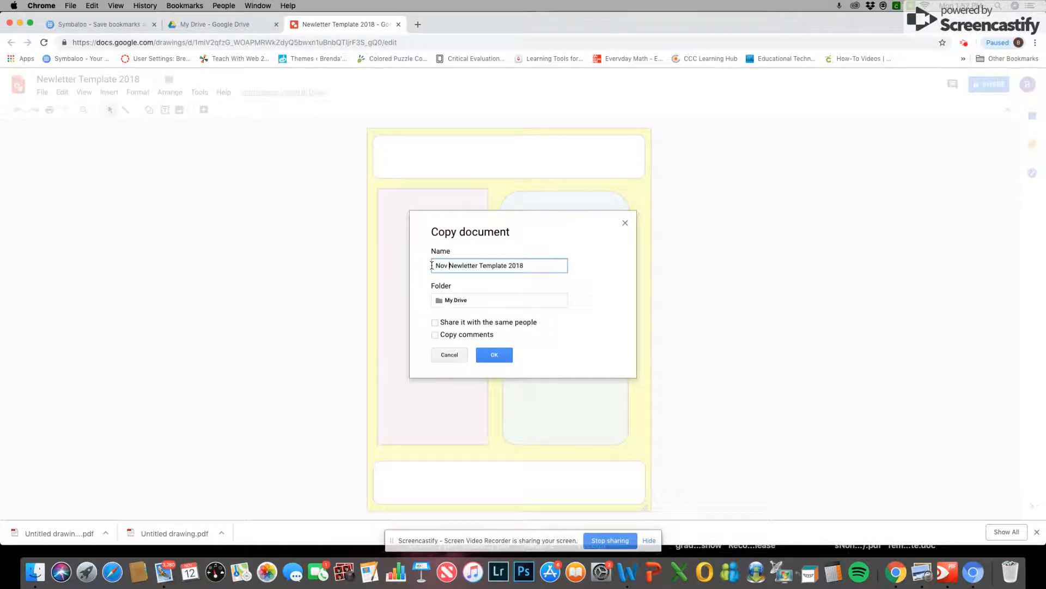
click(462, 267)
text(s)
click(496, 361)
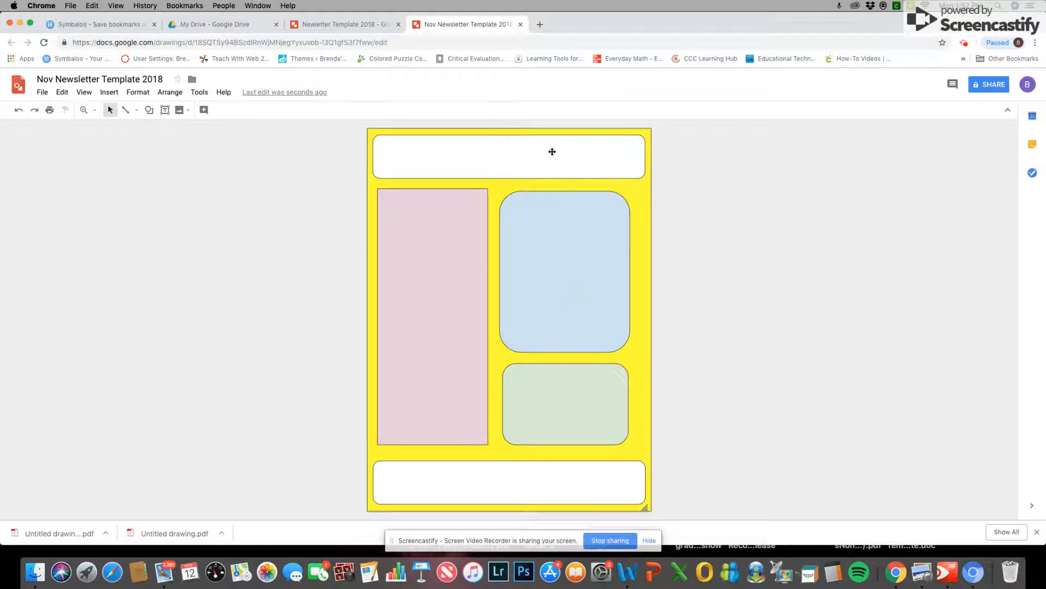
Add the word art "Happy Thanksgiving!" and enlarge it to span the white header box
click(110, 93)
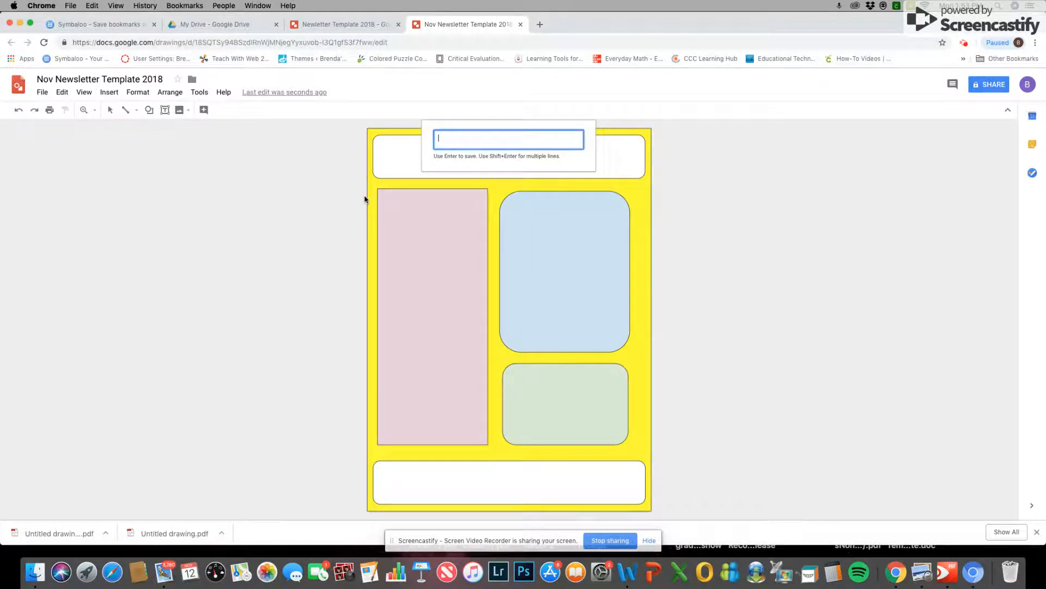
text(Happy Thanksgiving)
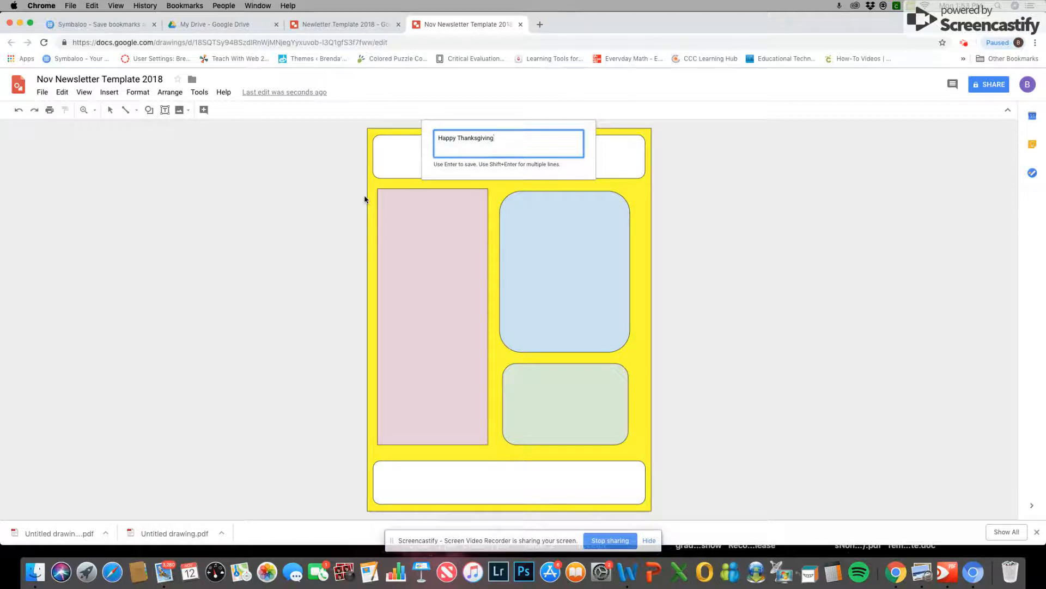
text(!)
key(Return)
drag(458, 311, 453, 146)
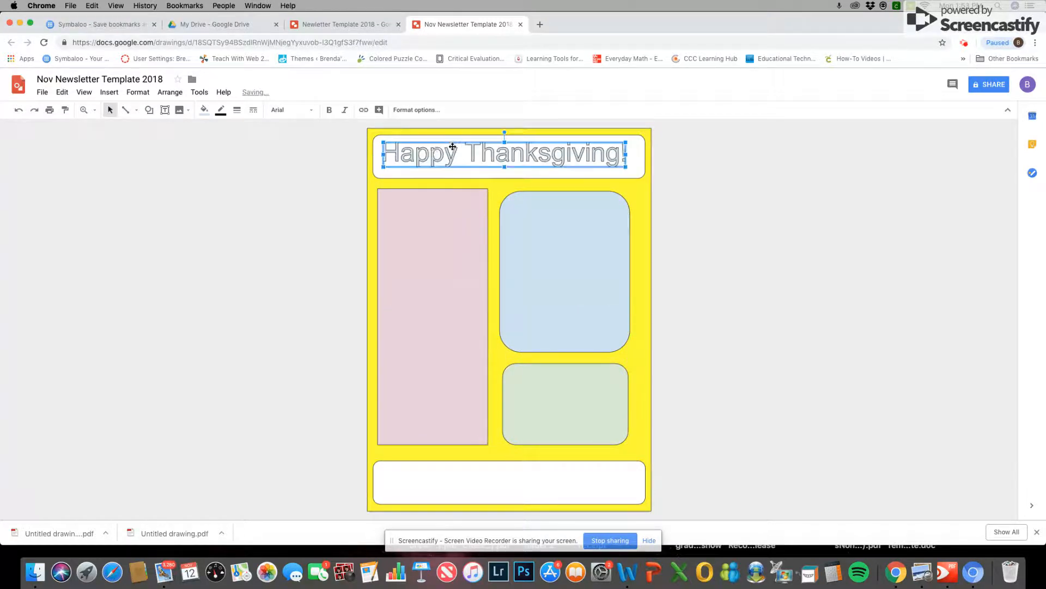
drag(626, 167, 645, 174)
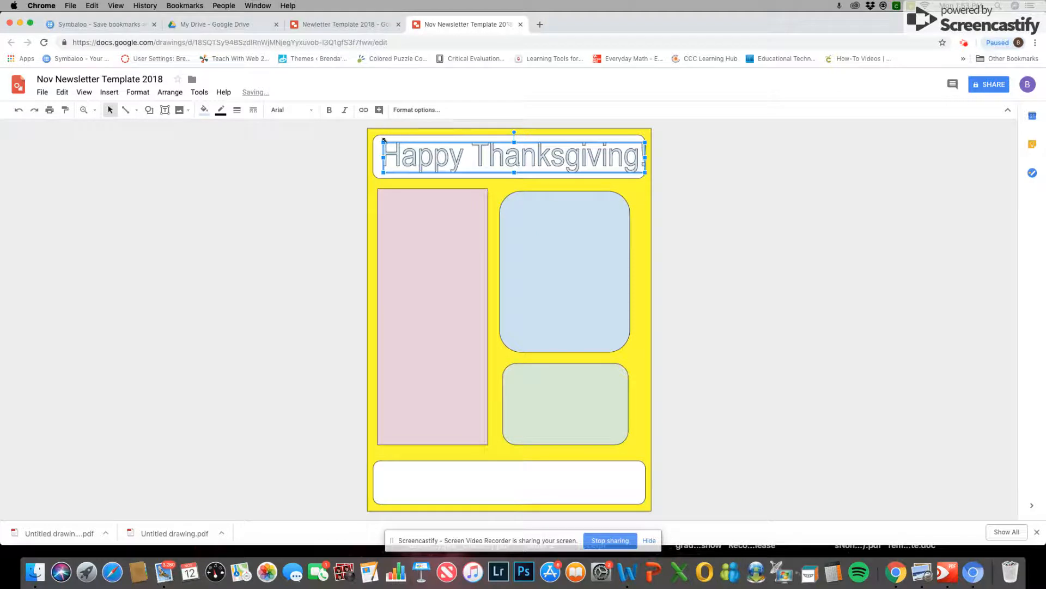
drag(383, 143, 377, 138)
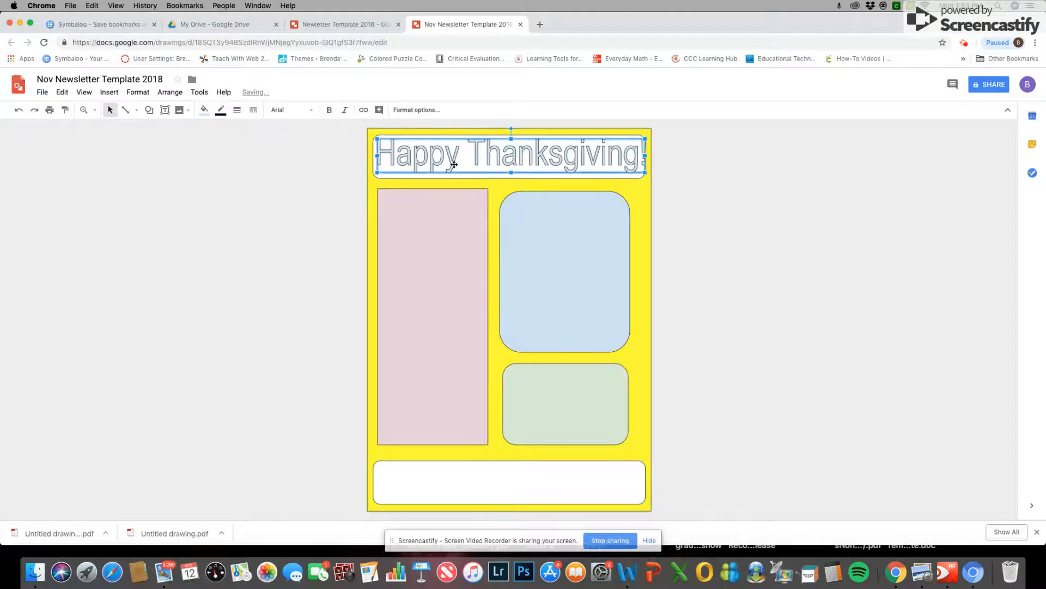
Fill the "Happy Thanksgiving!" word art with red and set its font to Pacifico
click(205, 109)
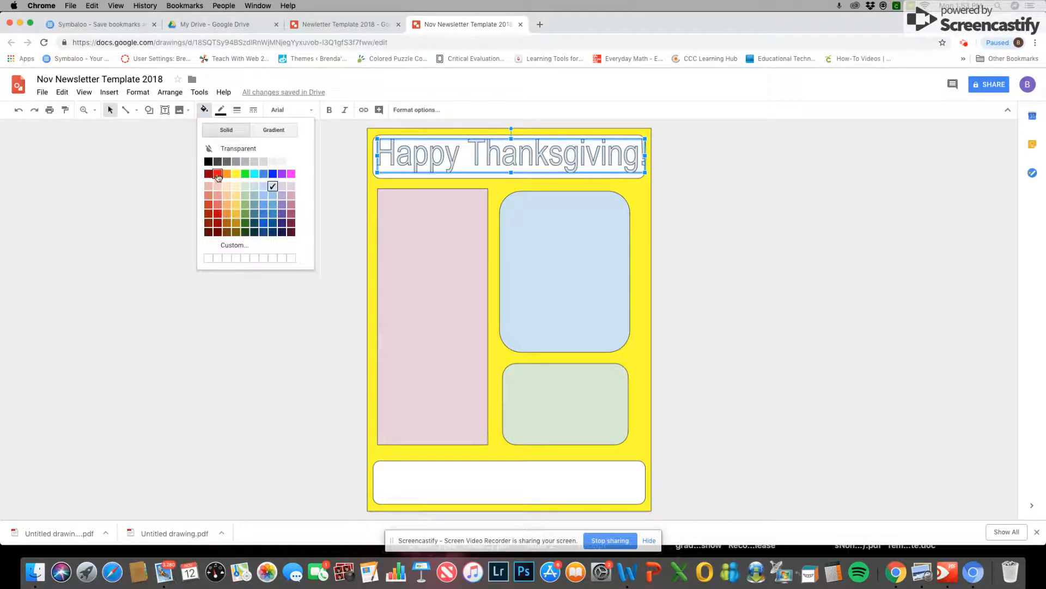
click(215, 174)
click(292, 110)
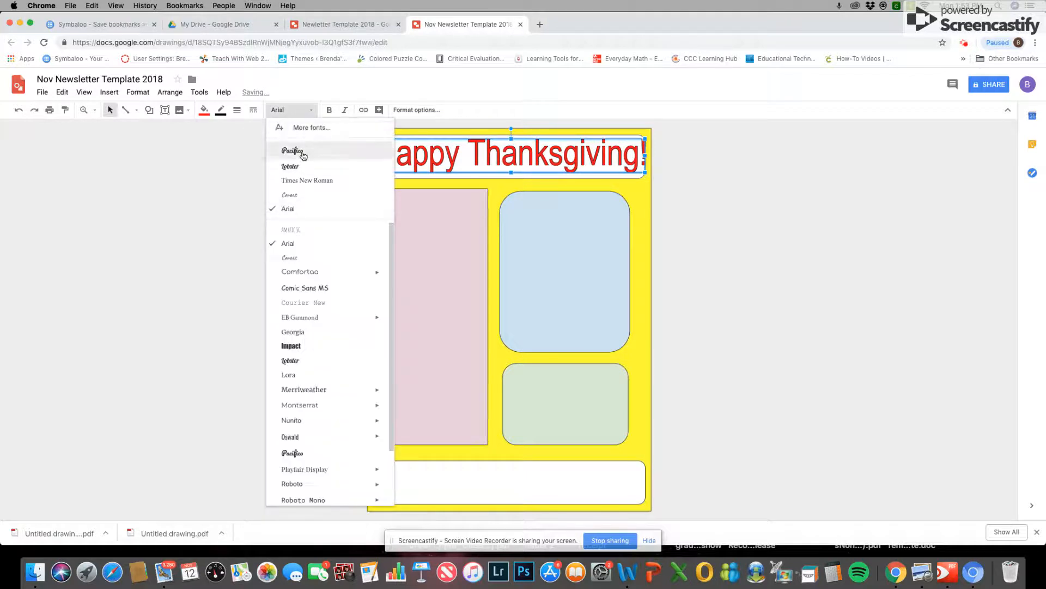
click(300, 149)
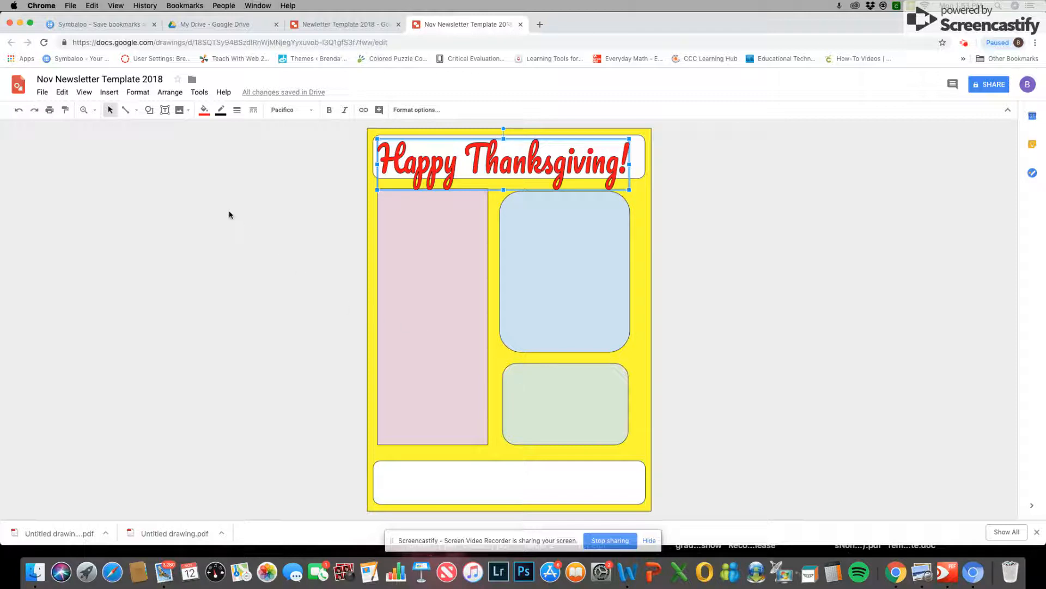
Open the choice of sources for inserting an image into the newsletter
click(175, 110)
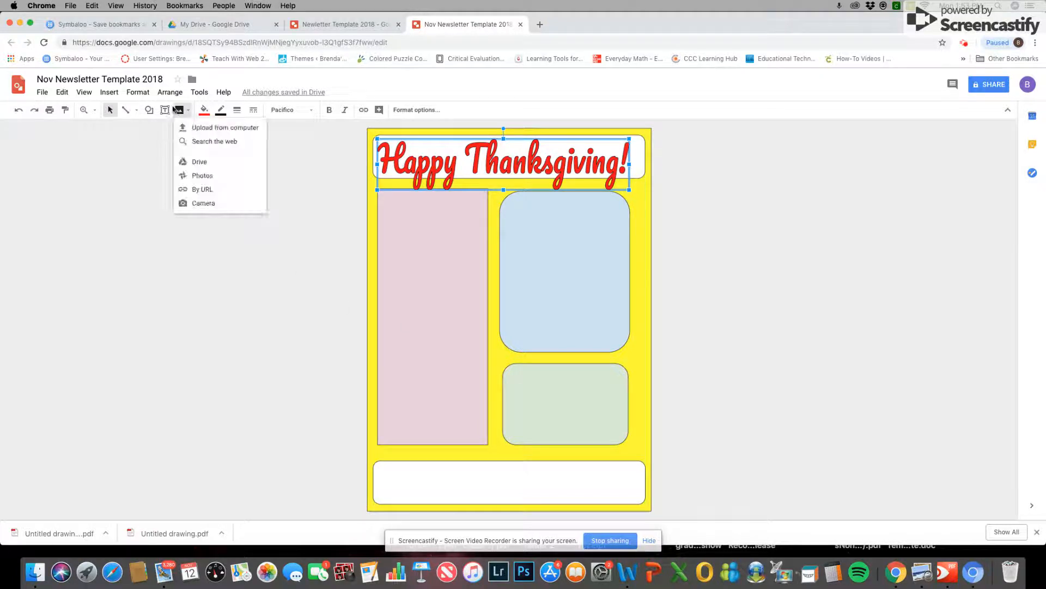